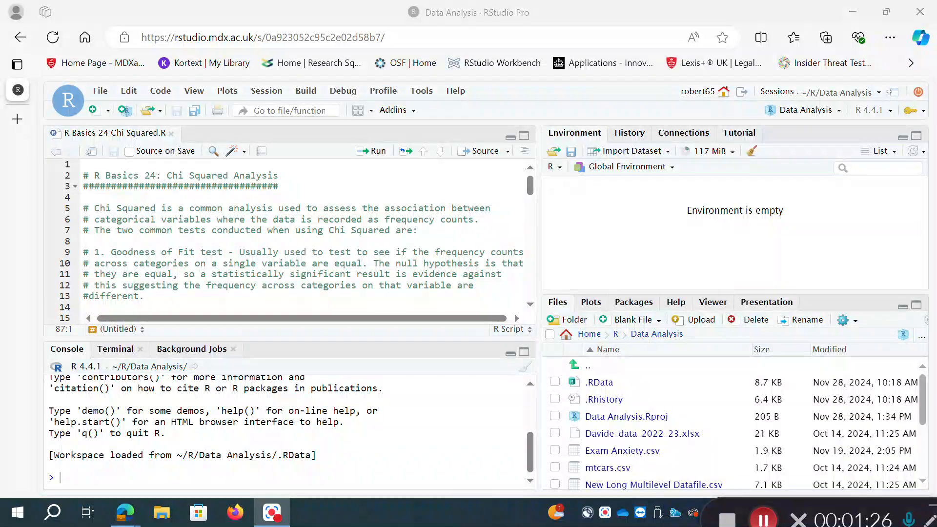
- Insert a space after the # before "different." in the line 13 comment of the Chi Squared script
{"action": "left_click", "coordinate": [89, 296]}
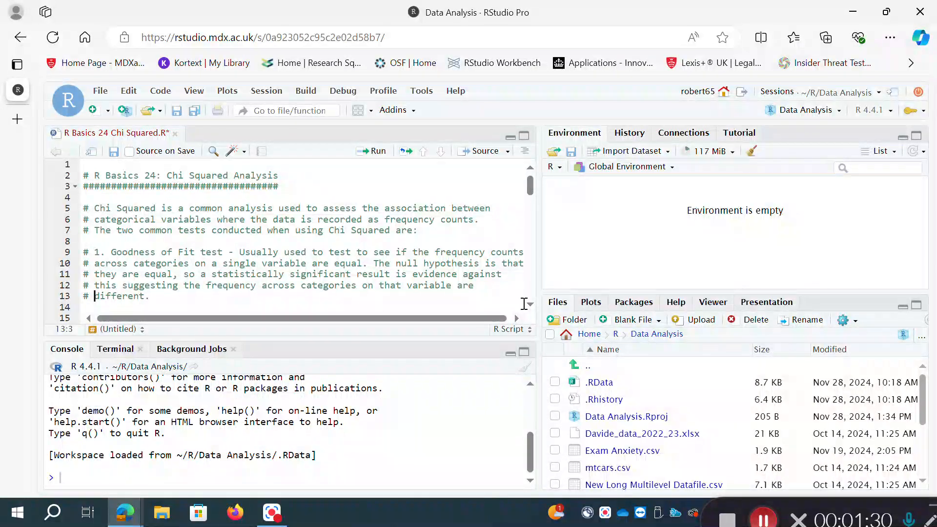
{"action": "scroll", "coordinate": [534, 311], "scroll_direction": "down", "scroll_amount": 2}
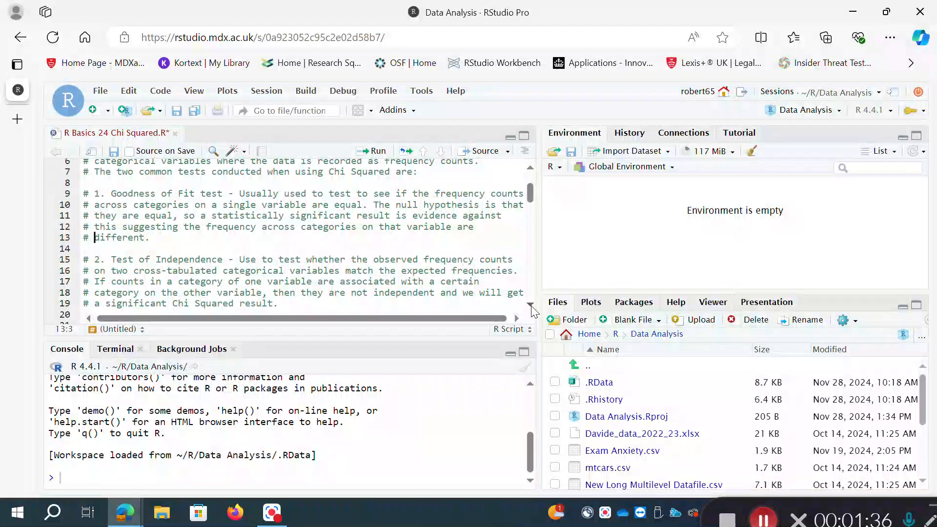
{"action": "scroll", "coordinate": [534, 311], "scroll_direction": "down", "scroll_amount": 1}
{"action": "left_click", "coordinate": [531, 307]}
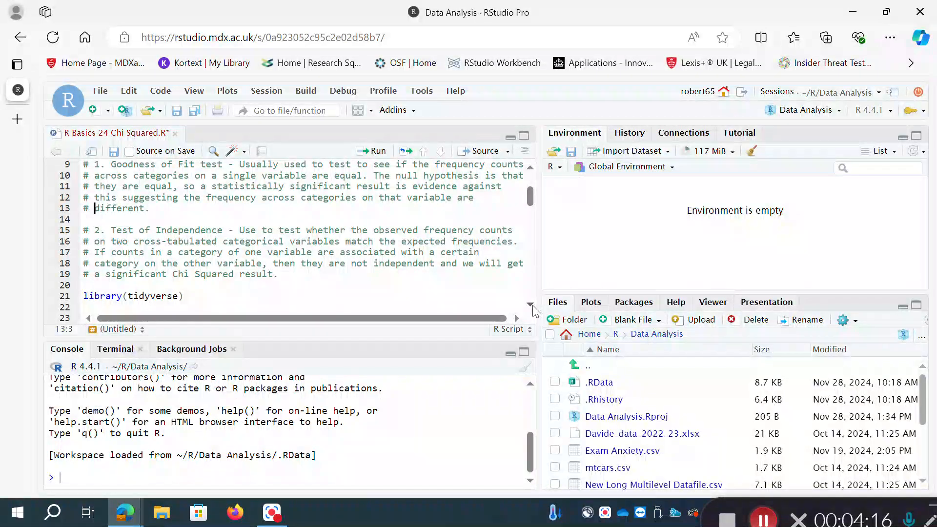
- Run the script line library(tidyverse) to load the tidyverse package
{"action": "left_click", "coordinate": [532, 305]}
{"action": "left_click", "coordinate": [215, 263]}
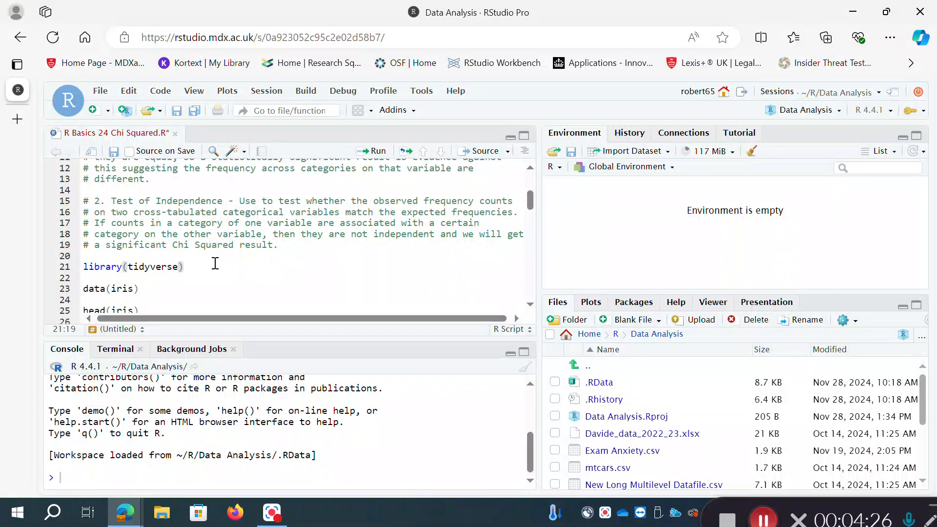
{"action": "key", "text": "ctrl+Return"}
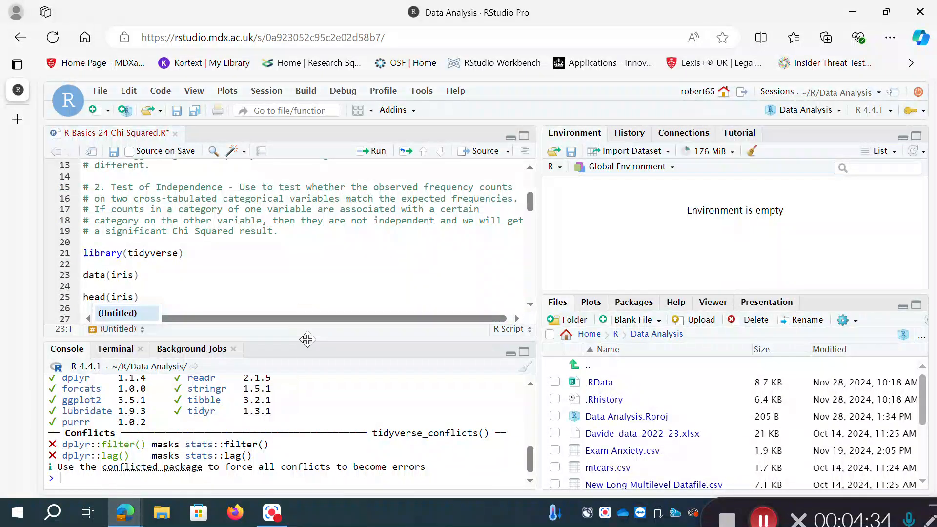
- Make the console area taller and run data(iris) from the script to load the iris dataset
{"action": "left_click_drag", "start_coordinate": [308, 337], "coordinate": [311, 322]}
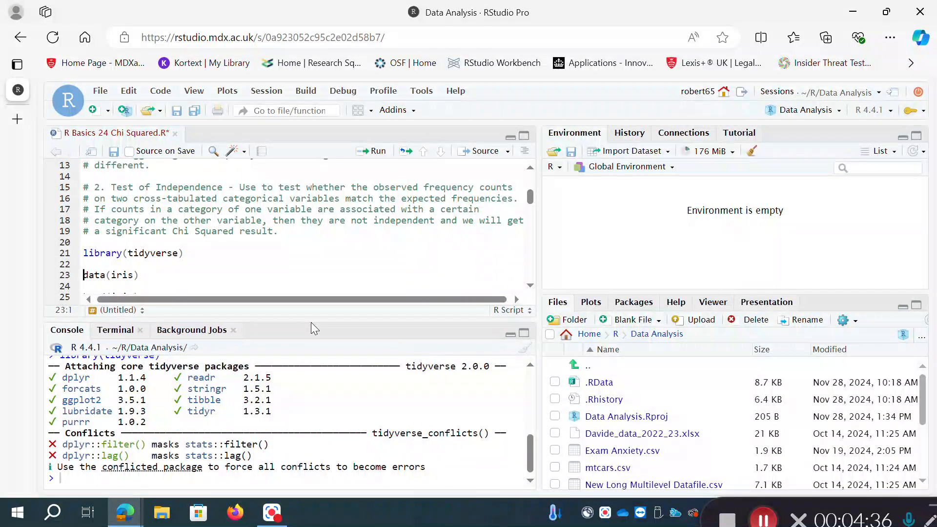
{"action": "scroll", "coordinate": [533, 290], "scroll_direction": "down", "scroll_amount": 2}
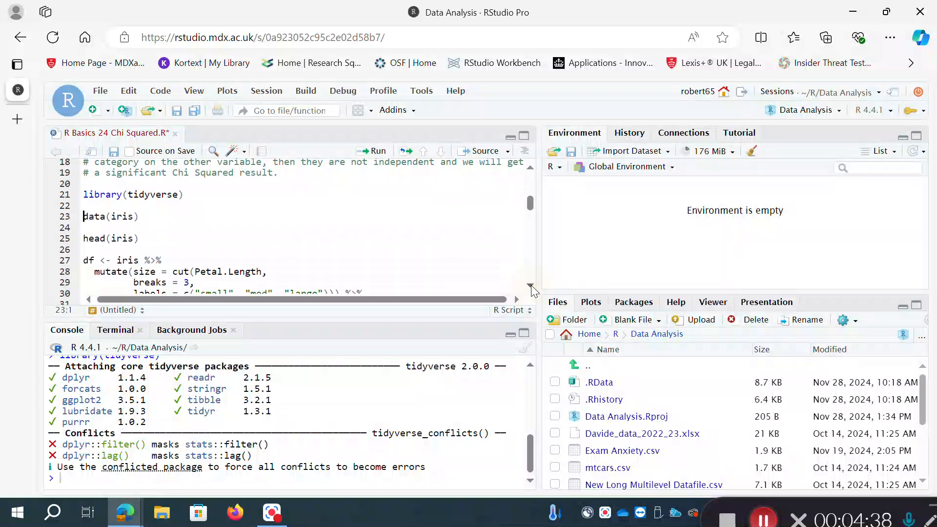
{"action": "left_click", "coordinate": [146, 216]}
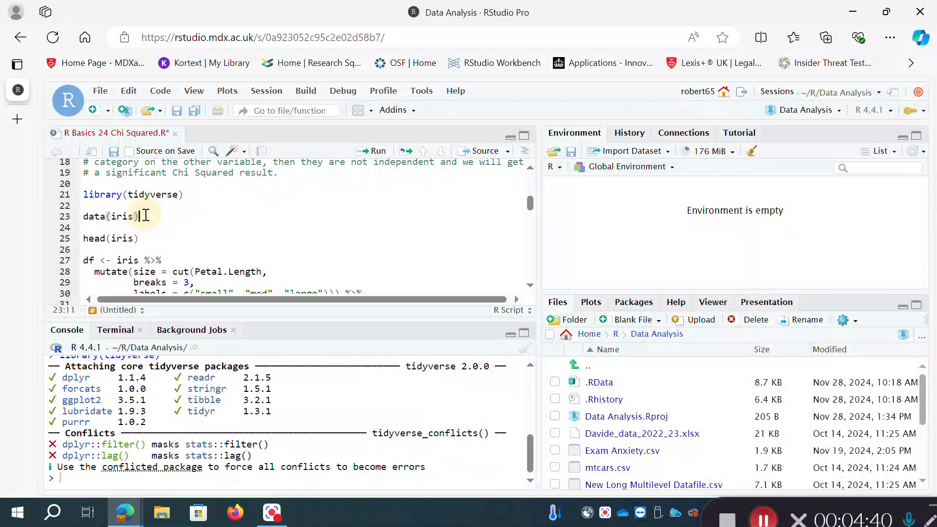
{"action": "key", "text": "ctrl+Return"}
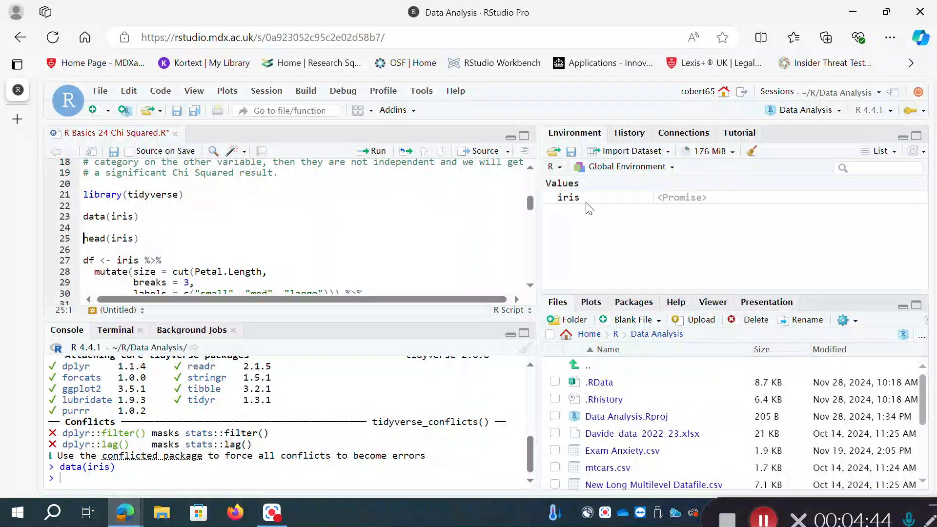
- Run head(iris) from the script to show the first rows of the iris dataset
{"action": "mouse_move", "coordinate": [693, 207]}
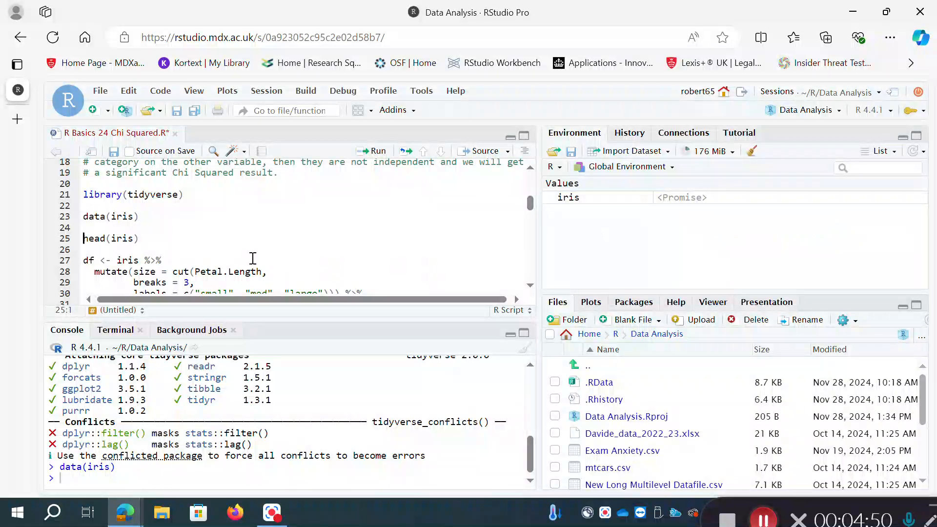
{"action": "left_click", "coordinate": [147, 238]}
{"action": "key", "text": "ctrl+Return"}
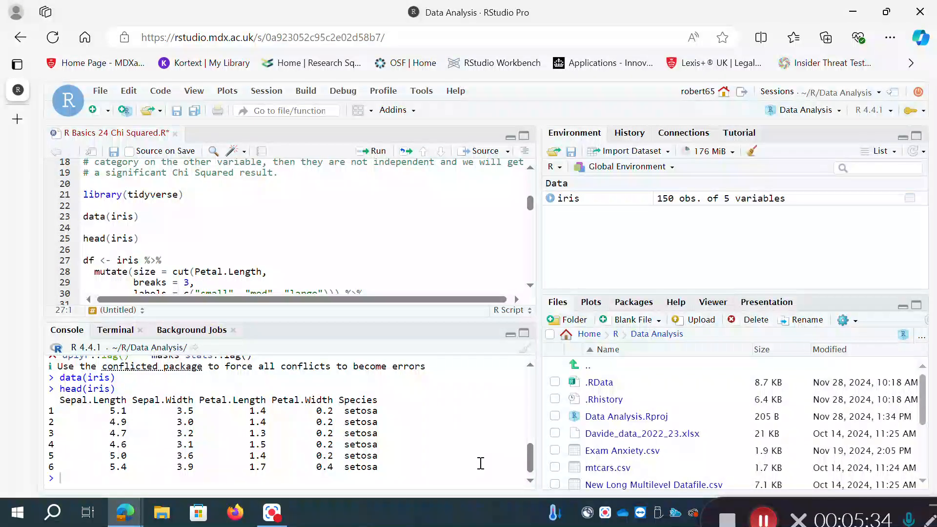
- Run the code creating df from iris, with Petal.Length cut into small, med and large sizes and only Species and size kept
{"action": "left_click", "coordinate": [529, 285]}
{"action": "left_click", "coordinate": [529, 285]}
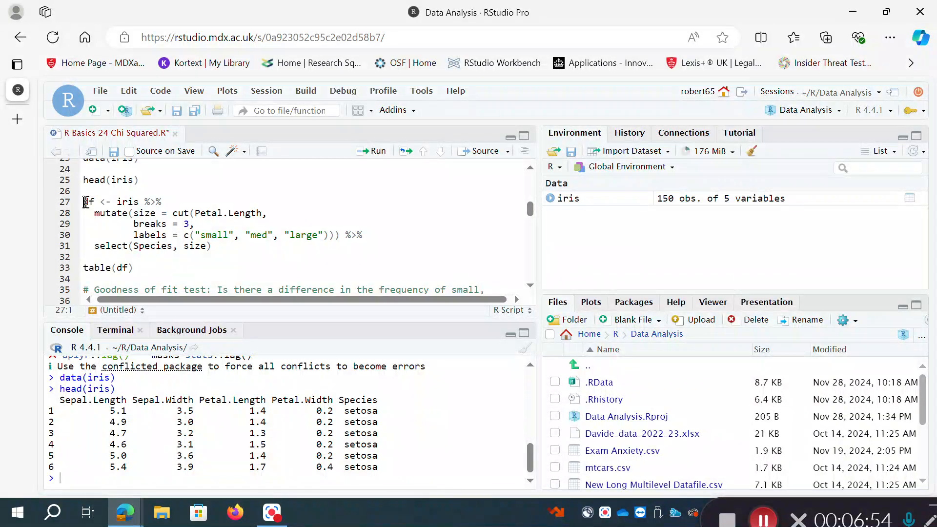
{"action": "left_click_drag", "start_coordinate": [85, 202], "coordinate": [217, 245]}
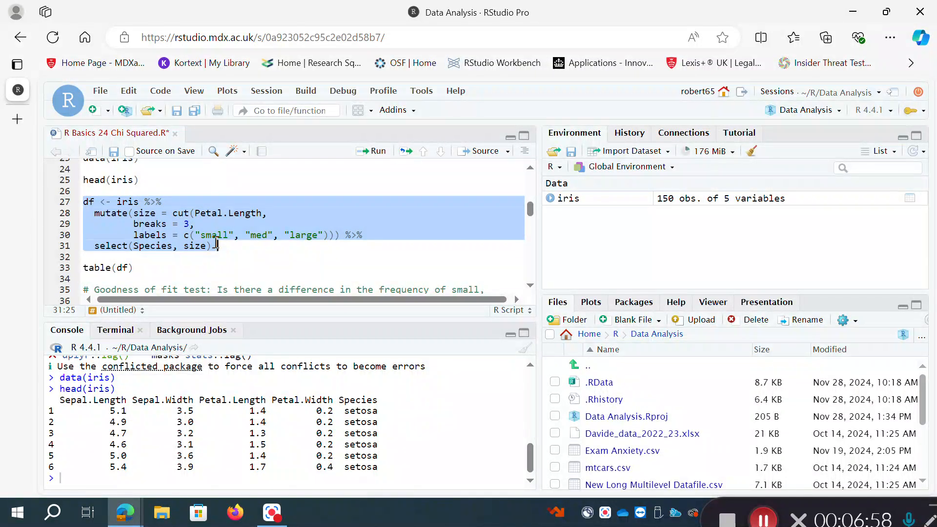
{"action": "key", "text": "ctrl+Return"}
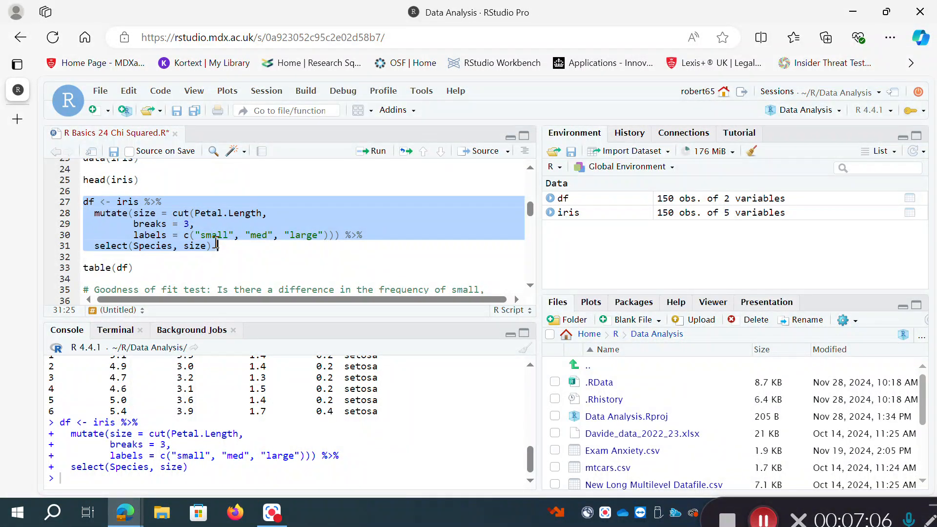
- Run table(df) for the Species by size frequencies and table(df$size) for the counts of the size variable
{"action": "left_click", "coordinate": [155, 268]}
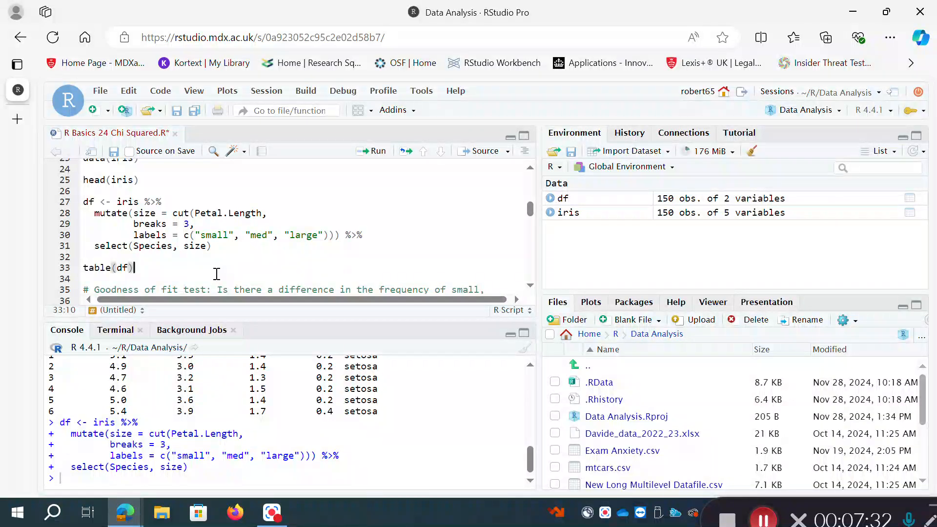
{"action": "key", "text": "ctrl+Return"}
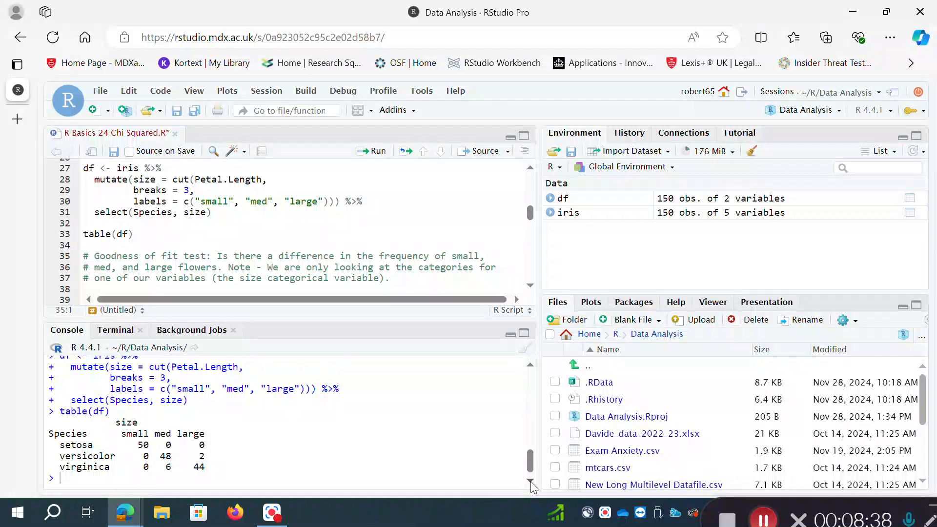
{"action": "left_click", "coordinate": [530, 286]}
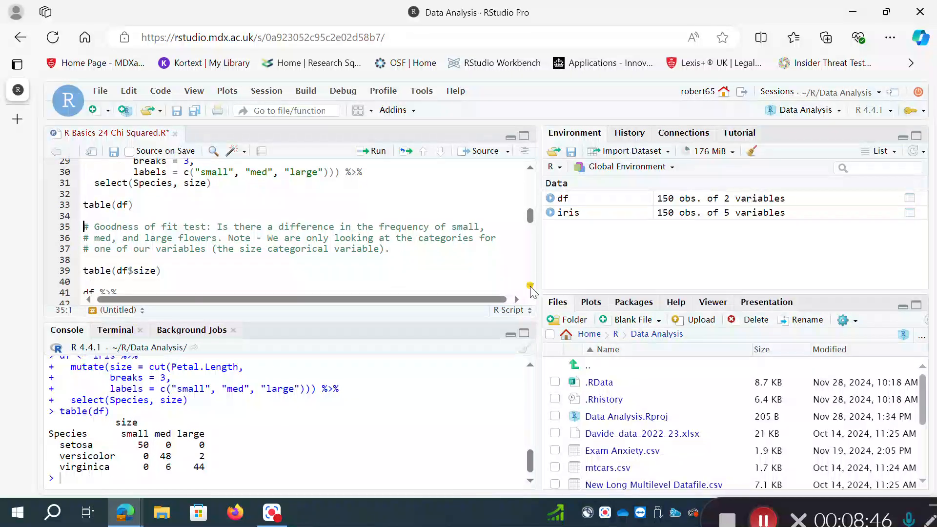
{"action": "left_click", "coordinate": [530, 286]}
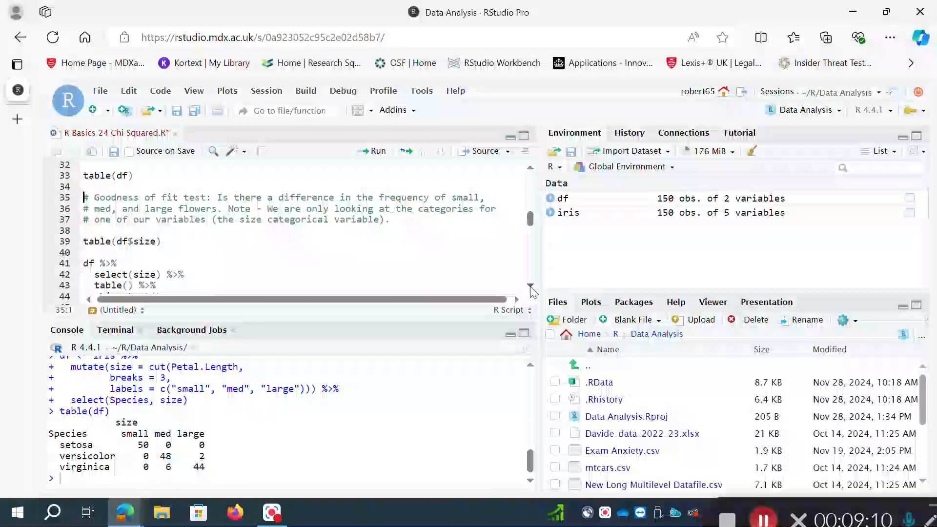
{"action": "left_click", "coordinate": [167, 239]}
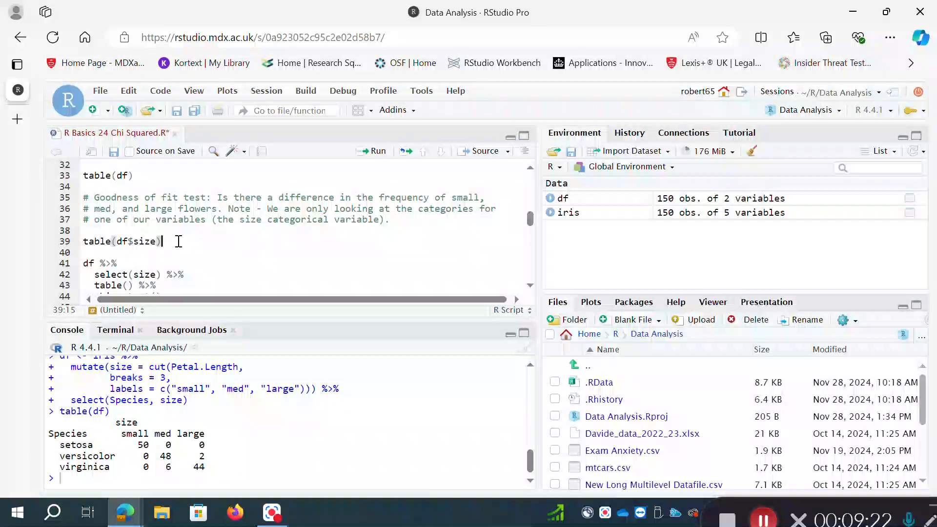
{"action": "key", "text": "ctrl+Return"}
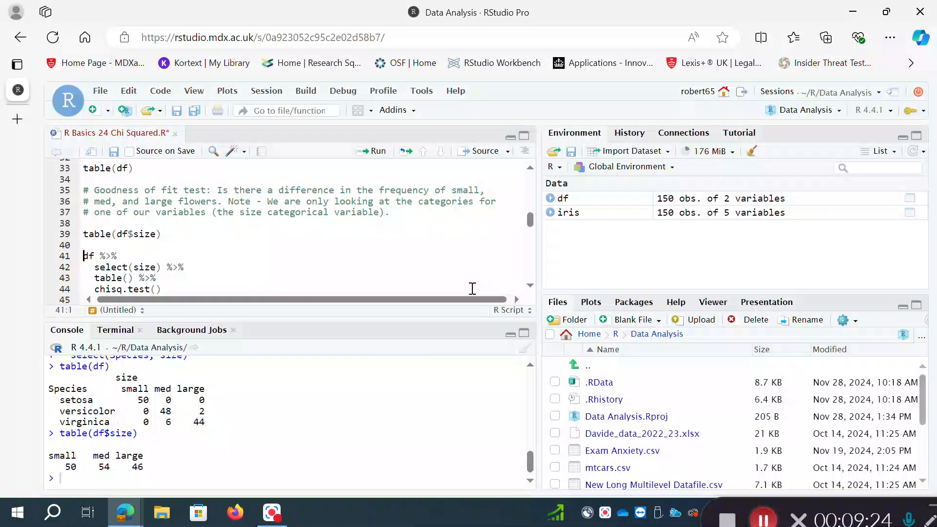
- Run the piped goodness of fit chisq.test() on the size variable of df and review its console output
{"action": "scroll", "coordinate": [533, 289], "scroll_direction": "down", "scroll_amount": 1}
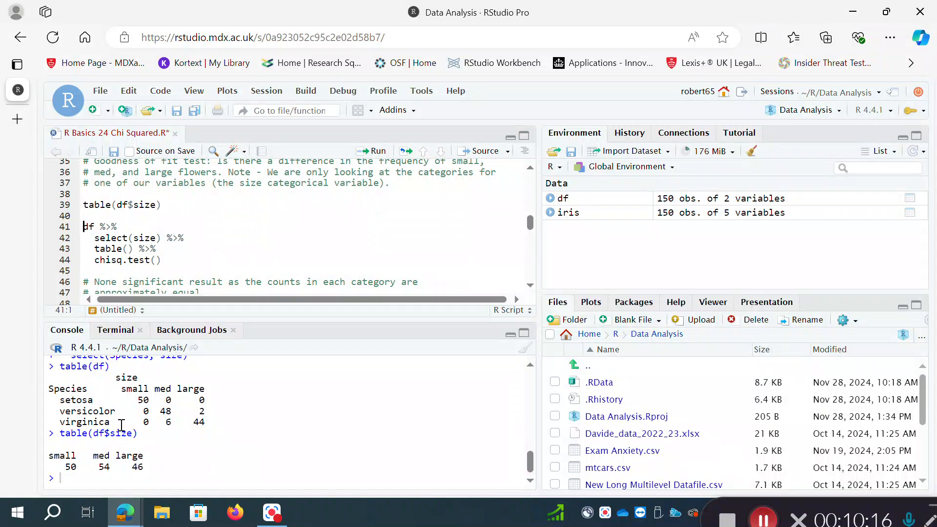
{"action": "left_click_drag", "start_coordinate": [85, 227], "coordinate": [163, 259]}
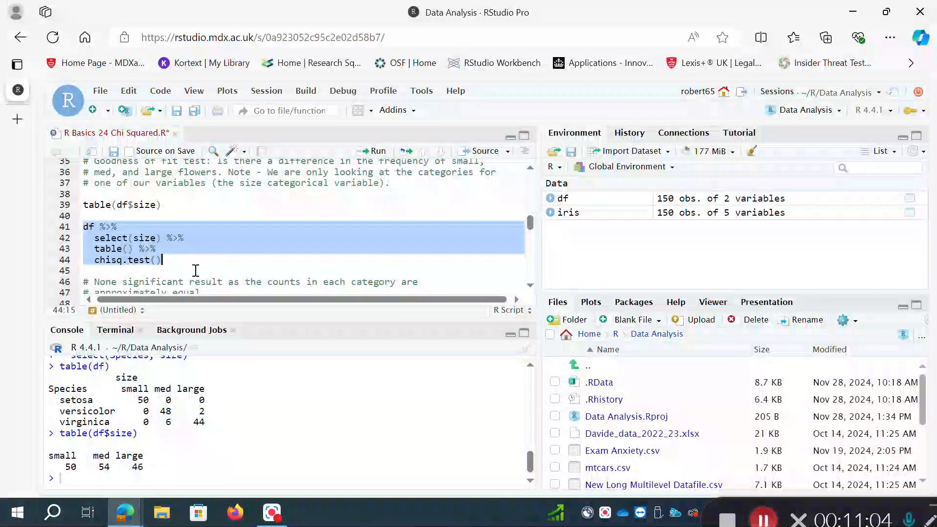
{"action": "key", "text": "ctrl+Return"}
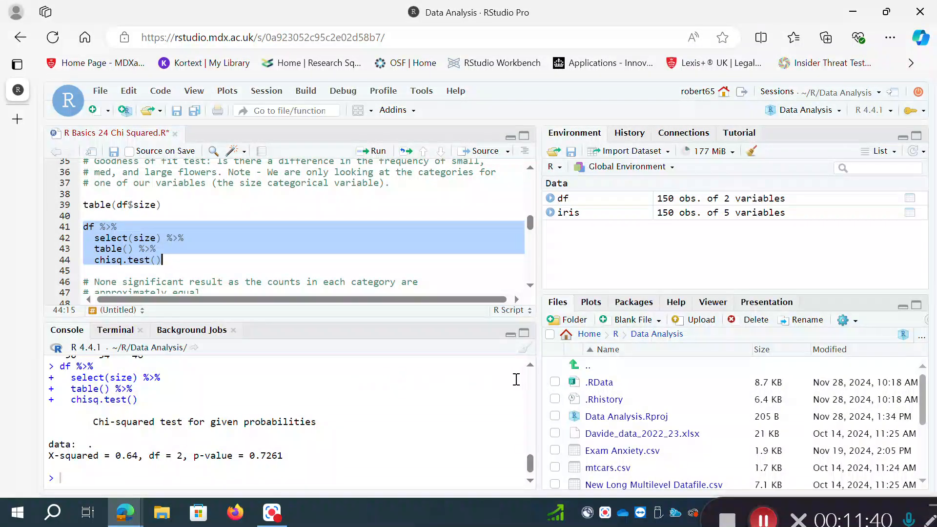
{"action": "left_click", "coordinate": [530, 366]}
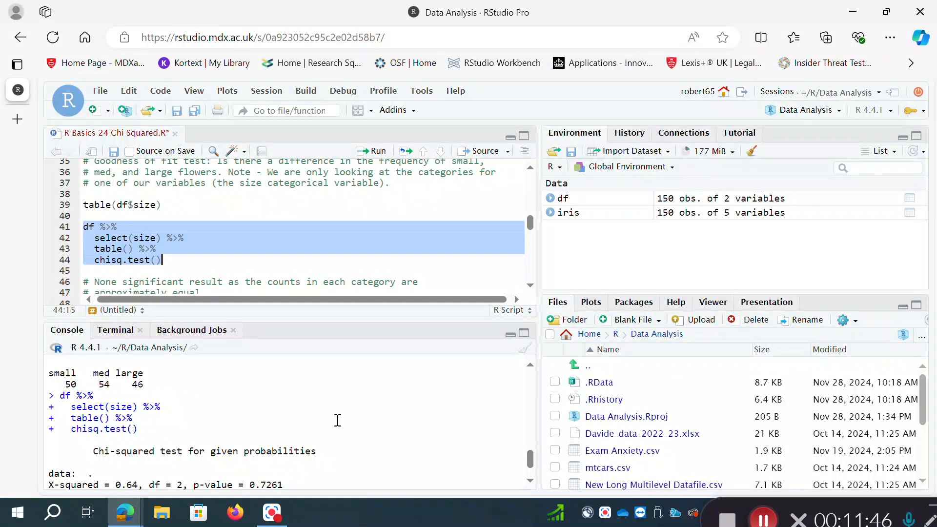
{"action": "left_click", "coordinate": [533, 486]}
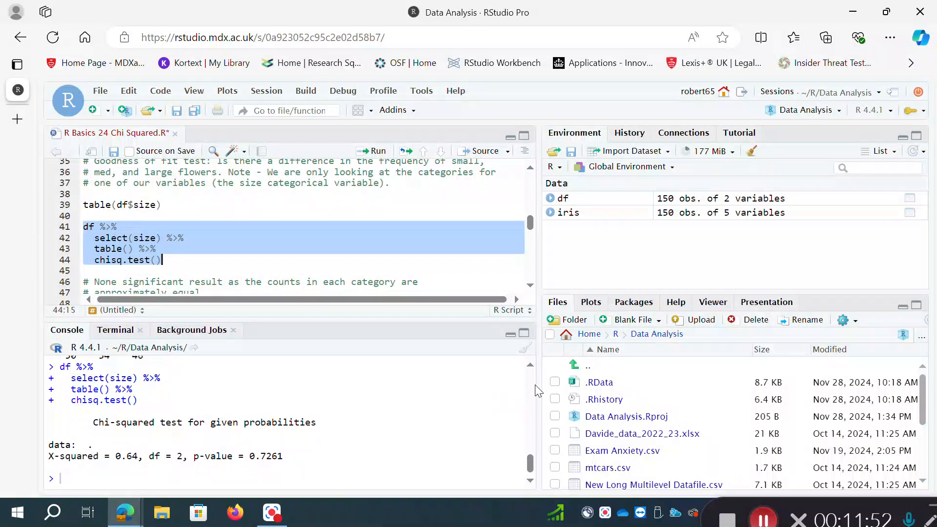
{"action": "left_click", "coordinate": [531, 367]}
{"action": "left_click", "coordinate": [532, 366]}
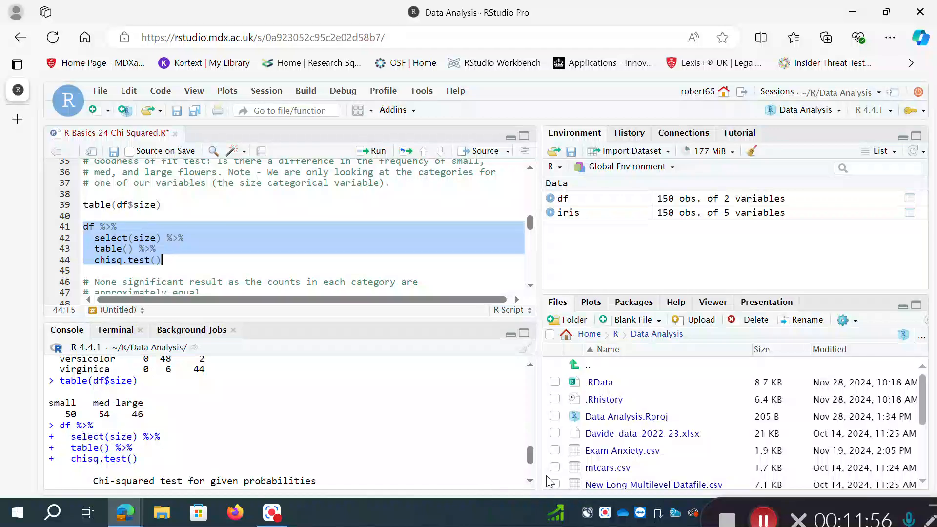
{"action": "left_click", "coordinate": [530, 481]}
{"action": "left_click", "coordinate": [531, 481]}
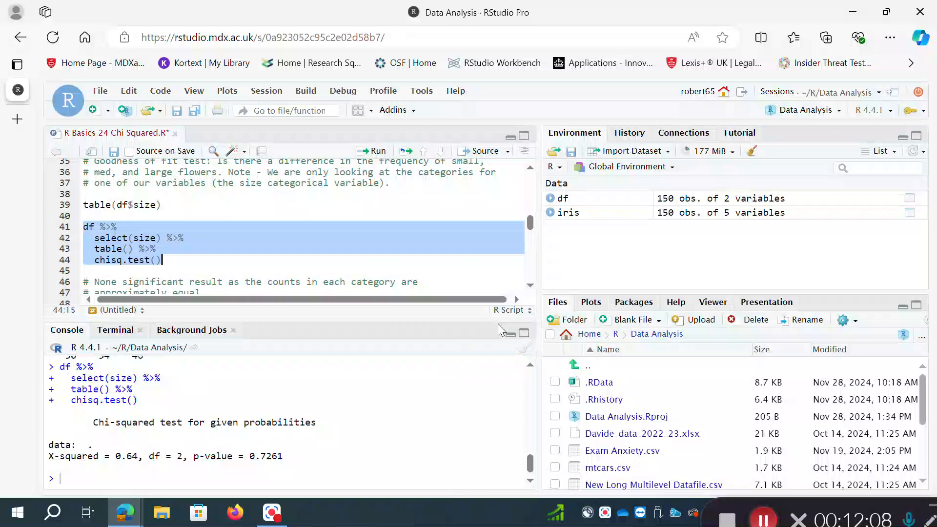
- Run the alternative nested goodness of fit test, chisq.test(table(df$size))
{"action": "left_click", "coordinate": [530, 285]}
{"action": "left_click", "coordinate": [531, 285]}
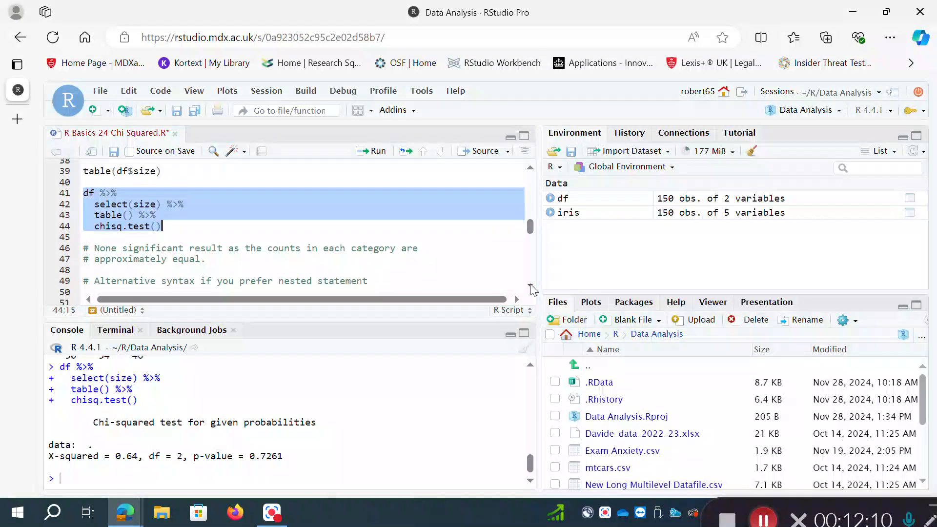
{"action": "left_click", "coordinate": [530, 285]}
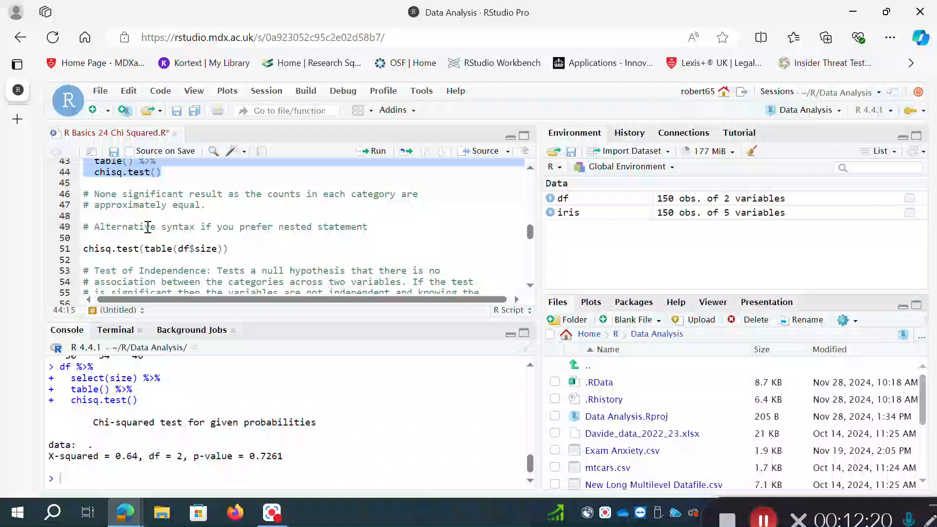
{"action": "left_click", "coordinate": [529, 168]}
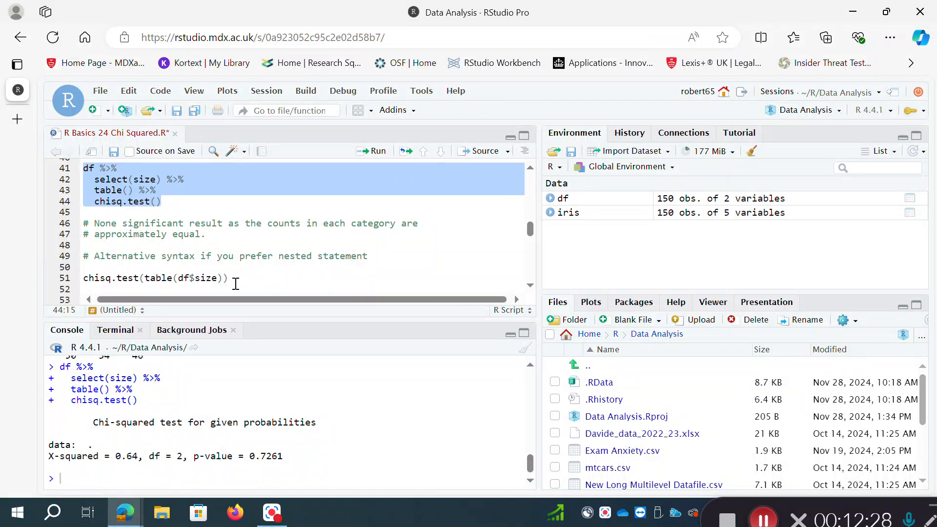
{"action": "left_click", "coordinate": [232, 277]}
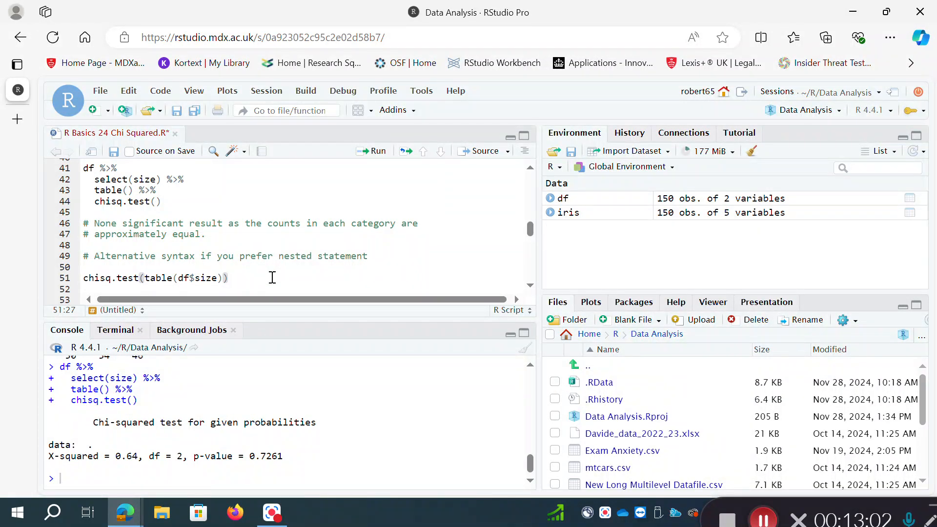
{"action": "key", "text": "ctrl+Return"}
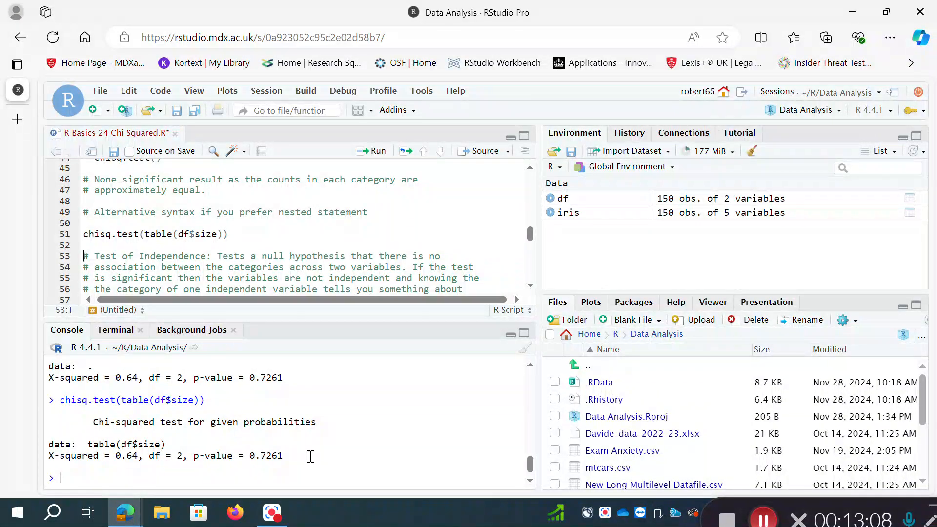
- Run table(df) in the Test of Independence section to cross-tabulate Species and size
{"action": "left_click", "coordinate": [530, 286]}
{"action": "left_click", "coordinate": [530, 286]}
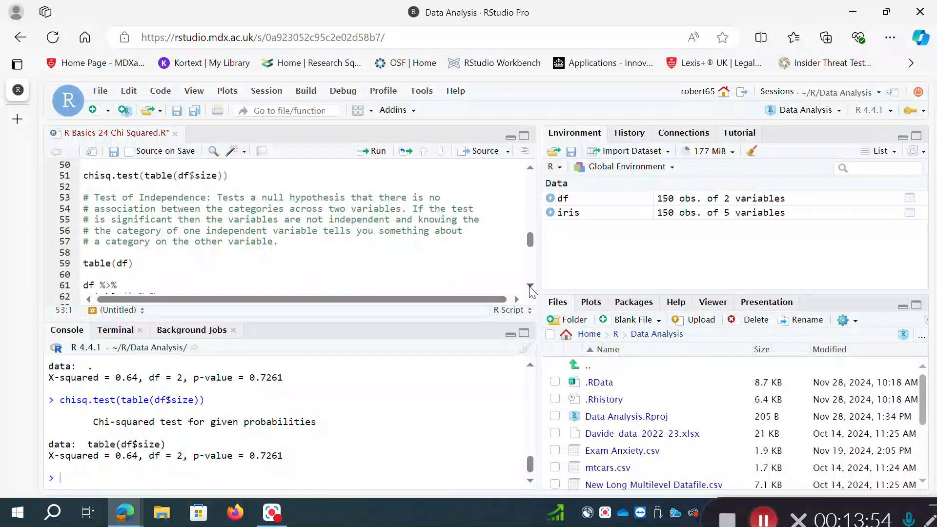
{"action": "scroll", "coordinate": [531, 291], "scroll_direction": "down", "scroll_amount": 1}
{"action": "scroll", "coordinate": [531, 291], "scroll_direction": "down", "scroll_amount": 1}
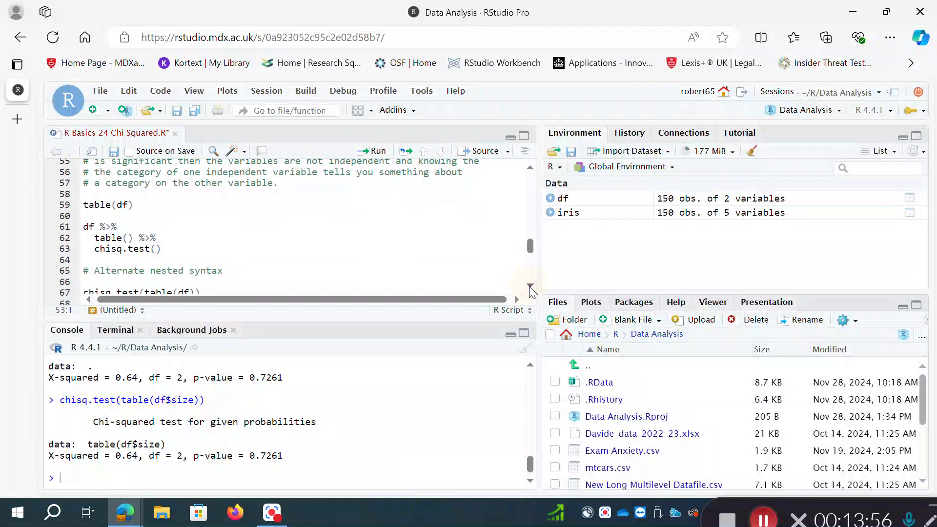
{"action": "left_click", "coordinate": [157, 205]}
{"action": "key", "text": "ctrl+Return"}
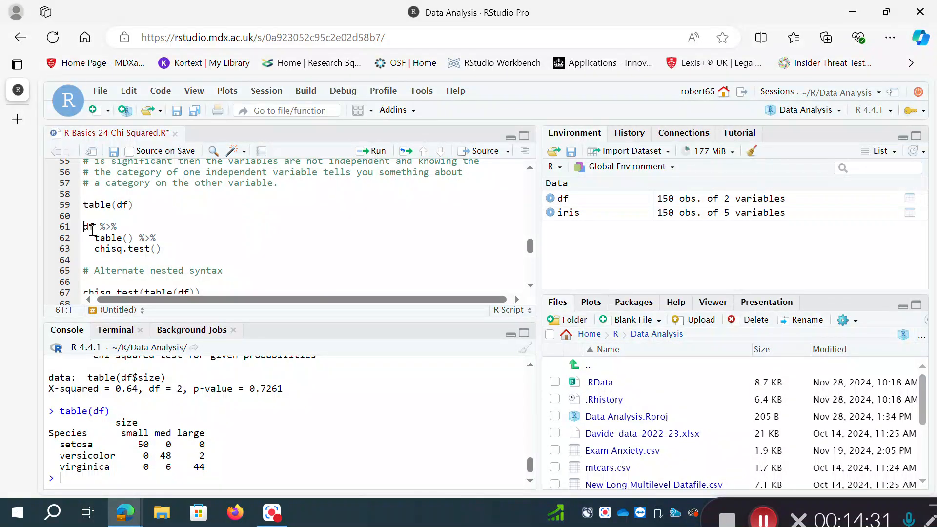
- Run the piped test of independence, df %>% table() %>% chisq.test(), and review its console output against the contingency table
{"action": "left_click_drag", "start_coordinate": [83, 228], "coordinate": [173, 244]}
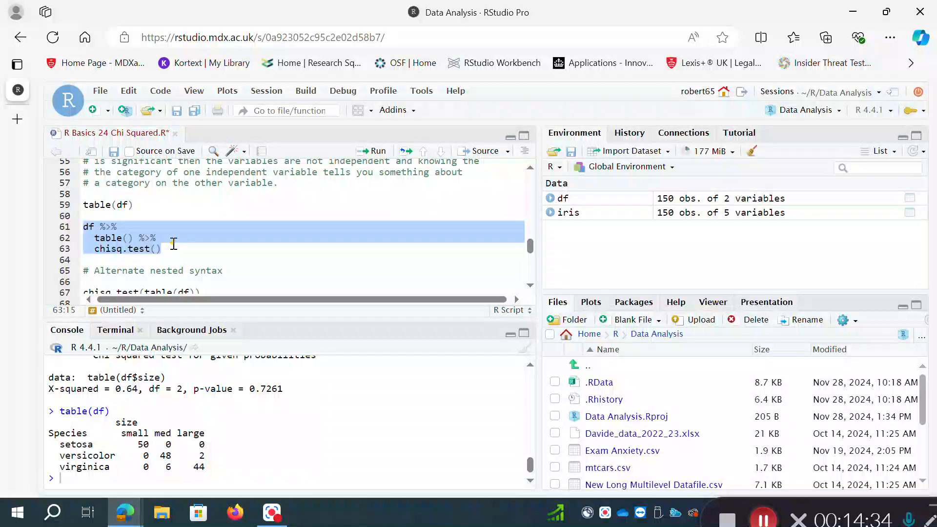
{"action": "key", "text": "ctrl+Return"}
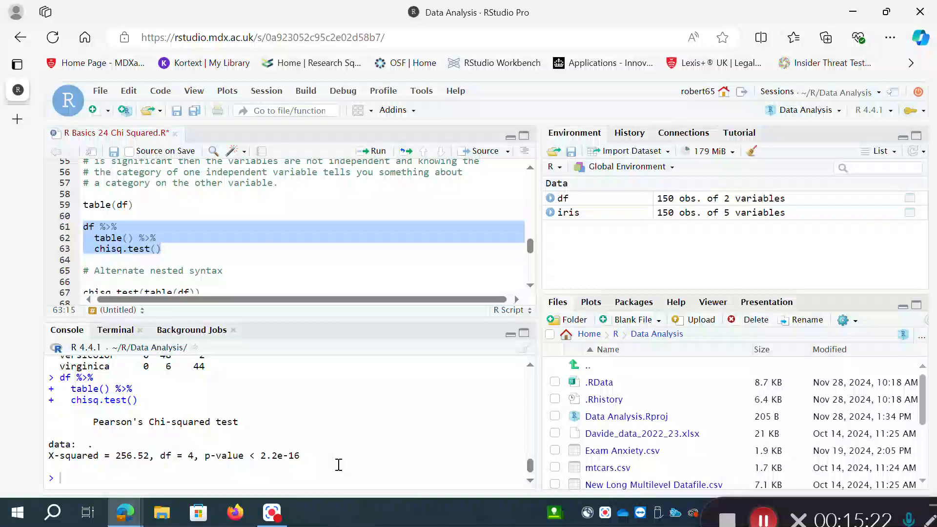
{"action": "left_click", "coordinate": [530, 367]}
{"action": "left_click", "coordinate": [531, 367]}
{"action": "left_click", "coordinate": [530, 367]}
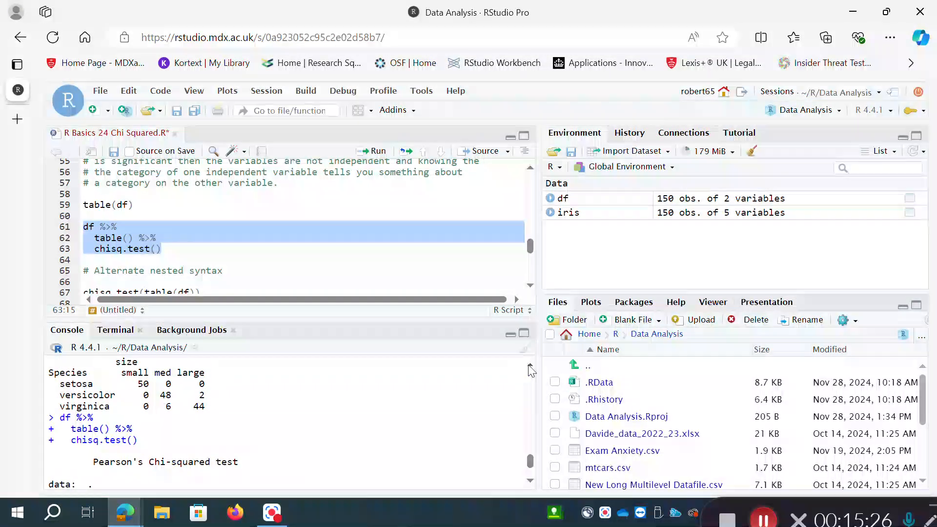
{"action": "left_click", "coordinate": [530, 367]}
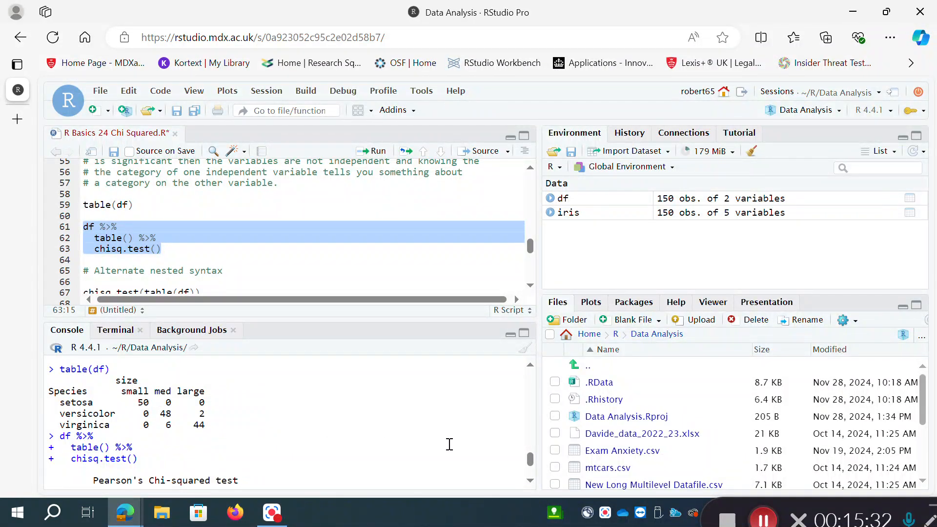
{"action": "left_click", "coordinate": [531, 481]}
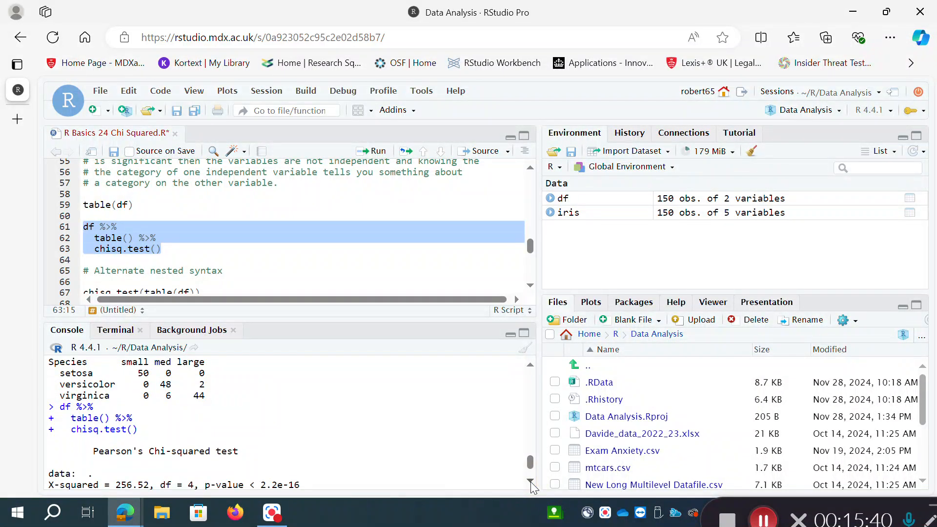
{"action": "left_click", "coordinate": [532, 482]}
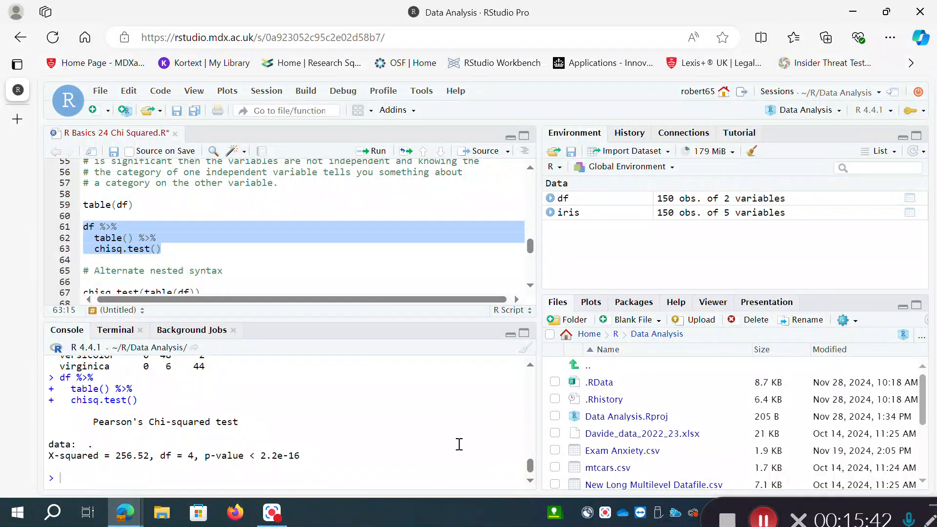
- Run the alternate nested test of independence, chisq.test(table(df))
{"action": "left_click", "coordinate": [531, 287]}
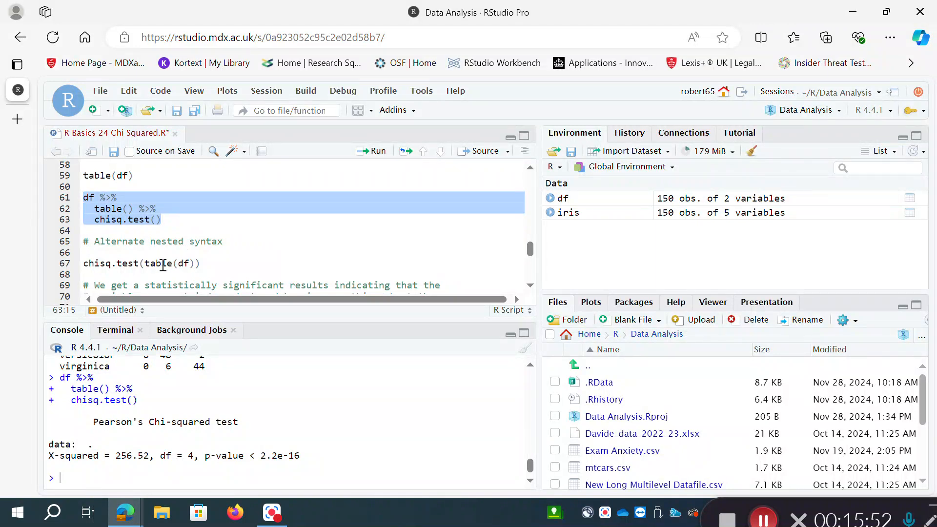
{"action": "left_click", "coordinate": [203, 264]}
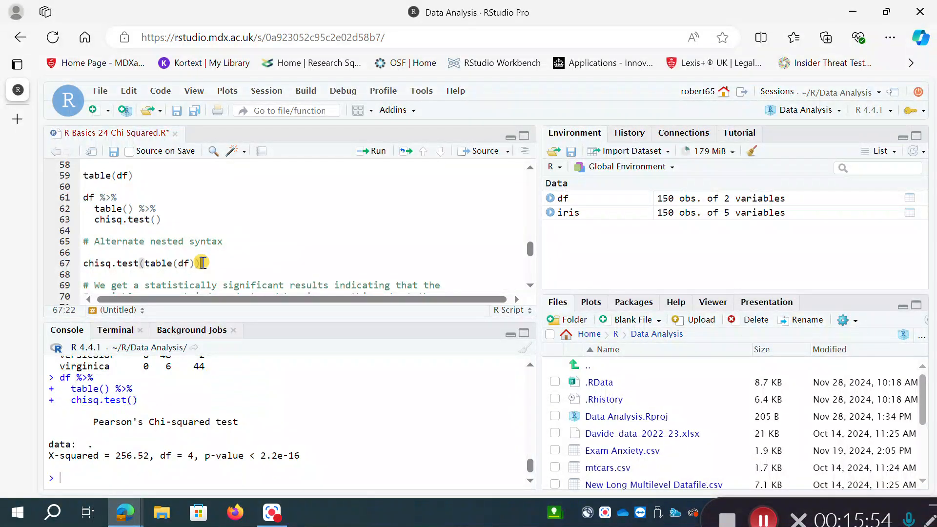
{"action": "key", "text": "ctrl+Return"}
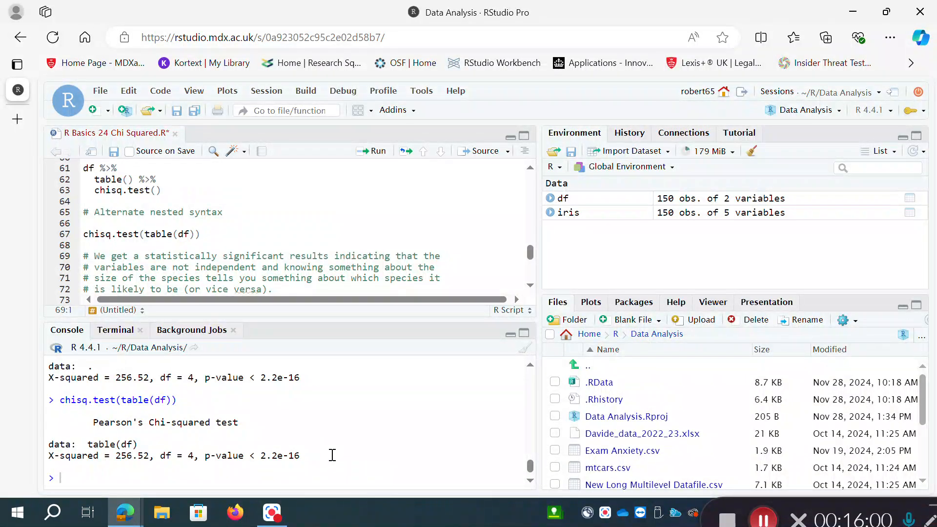
- Read the comments interpreting the independence test, and run res <- chisq.test(table(df)) to save the analysis as an object
{"action": "left_click", "coordinate": [530, 287]}
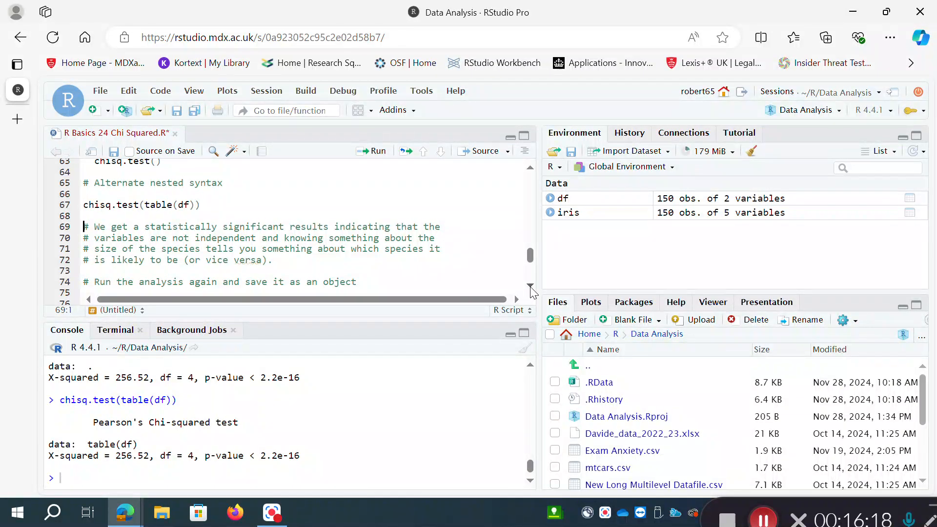
{"action": "left_click", "coordinate": [530, 287]}
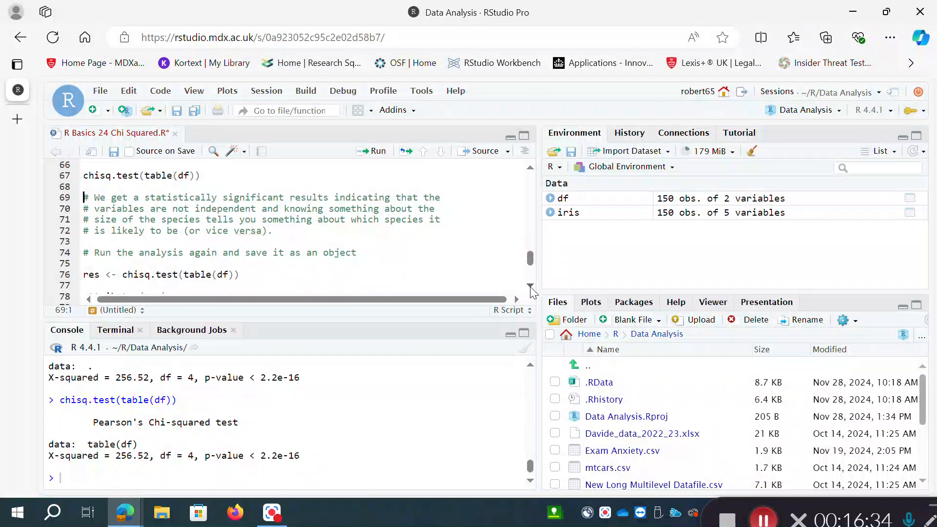
{"action": "left_click", "coordinate": [531, 287]}
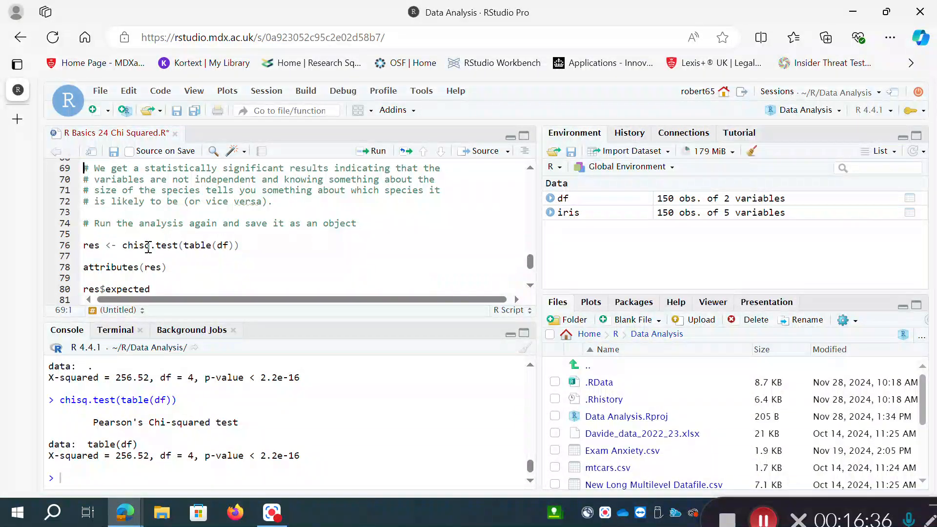
{"action": "left_click_drag", "start_coordinate": [123, 245], "coordinate": [259, 244]}
{"action": "left_click", "coordinate": [260, 244]}
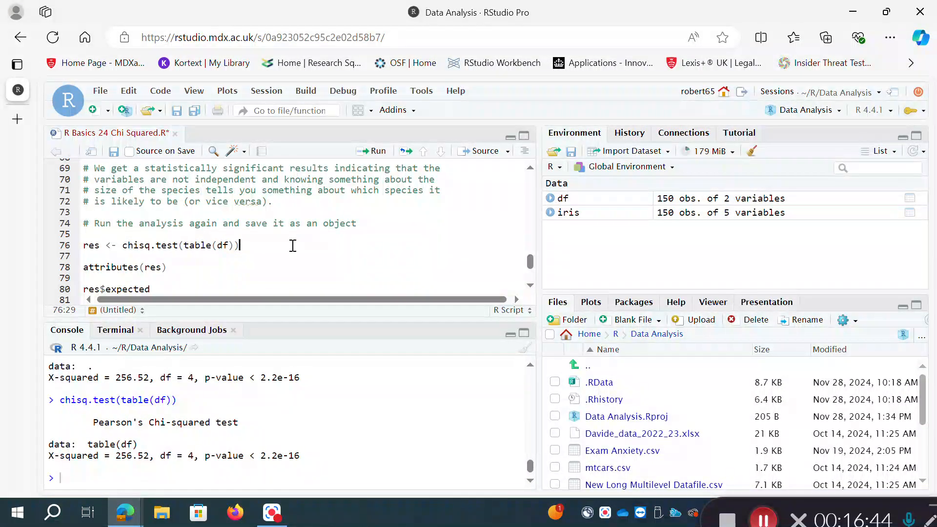
{"action": "key", "text": "ctrl+Return"}
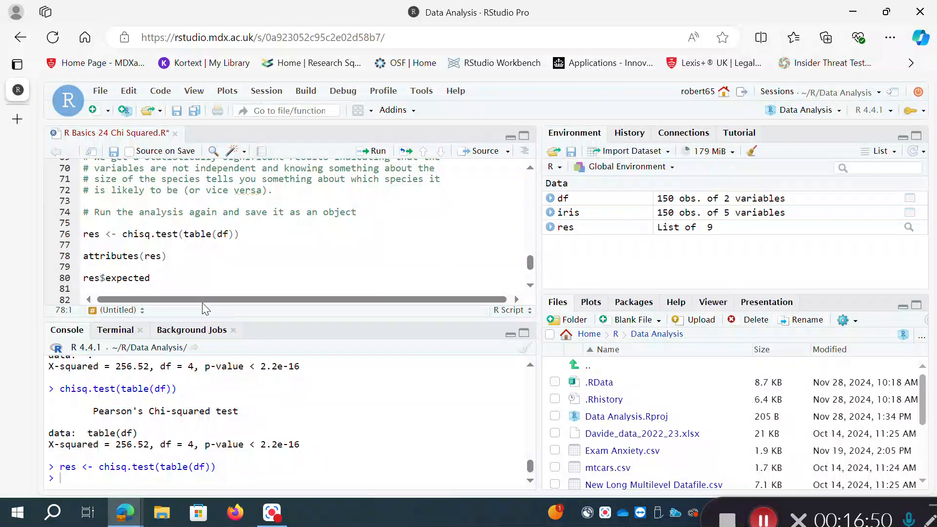
{"action": "key", "text": "Return"}
{"action": "key", "text": "Return"}
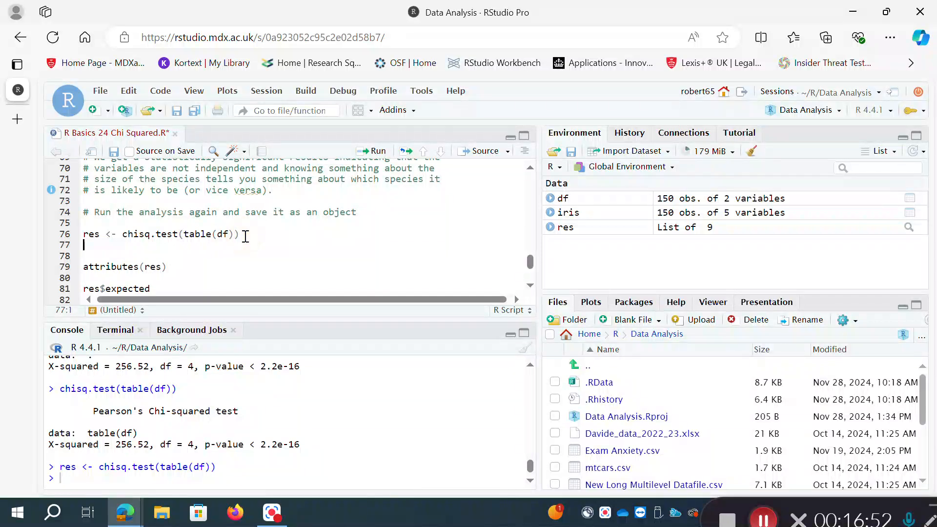
{"action": "type", "text": "res"}
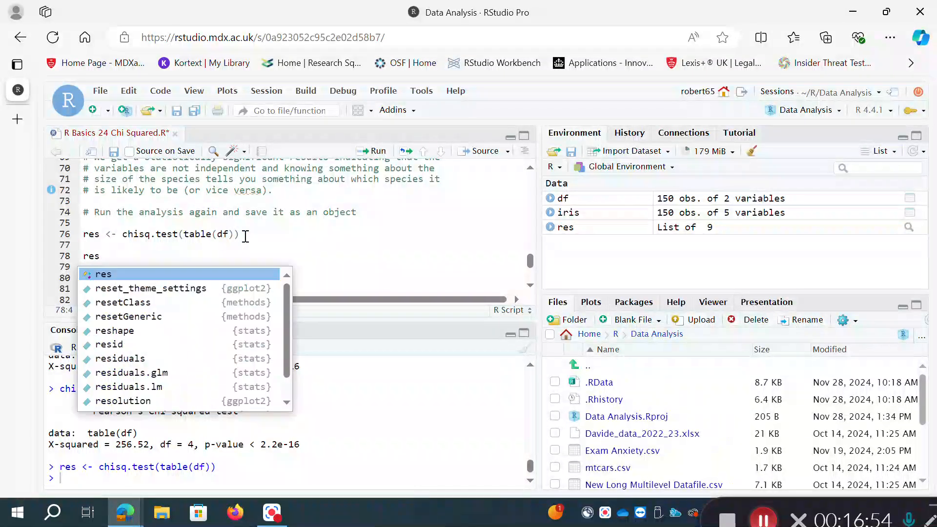
{"action": "left_click", "coordinate": [220, 245]}
{"action": "left_click", "coordinate": [147, 256]}
{"action": "key", "text": "BackSpace"}
{"action": "key", "text": "BackSpace"}
{"action": "key", "text": "BackSpace"}
{"action": "key", "text": "BackSpace"}
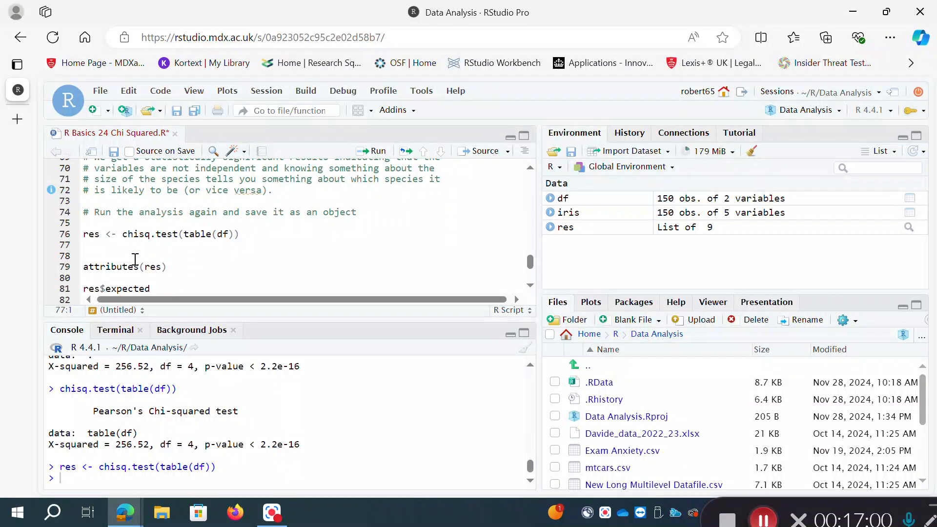
{"action": "left_click", "coordinate": [135, 260]}
{"action": "key", "text": "BackSpace"}
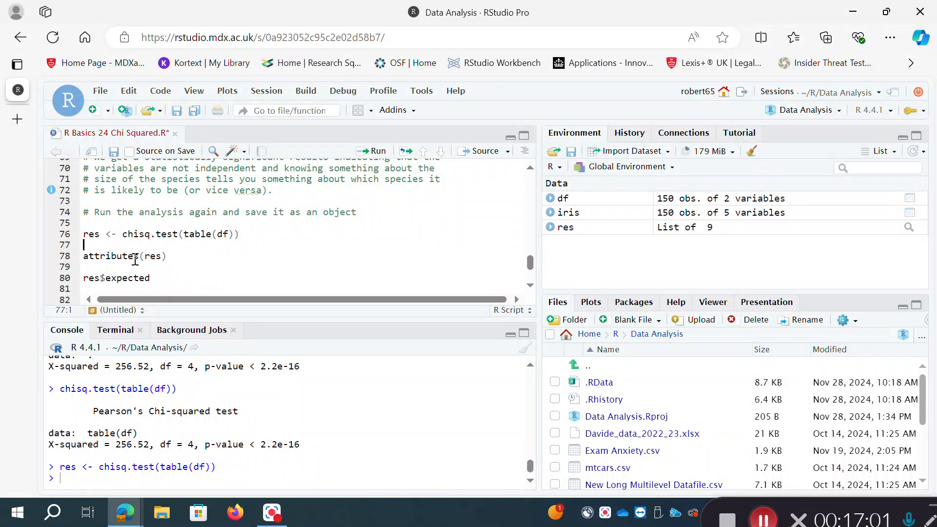
- Run attributes(res) to list the components stored in the saved test object
{"action": "left_click", "coordinate": [530, 286]}
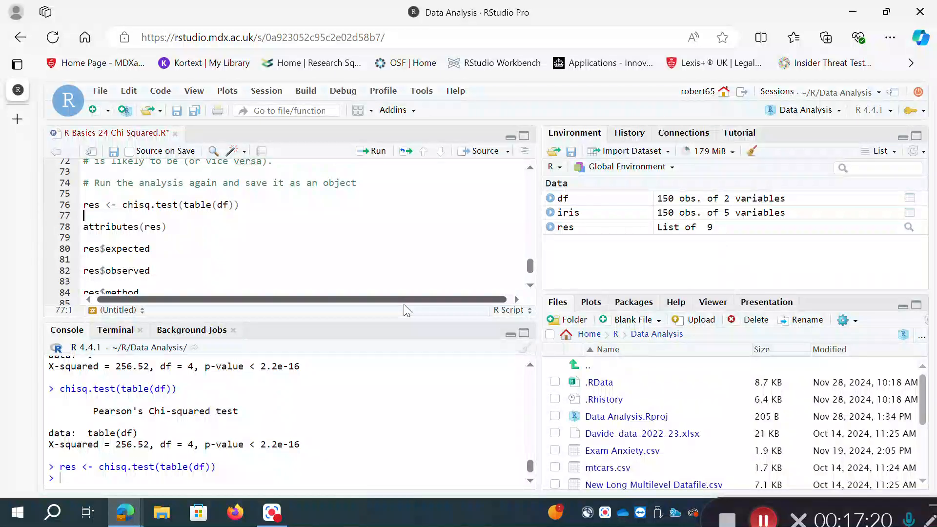
{"action": "left_click", "coordinate": [181, 227]}
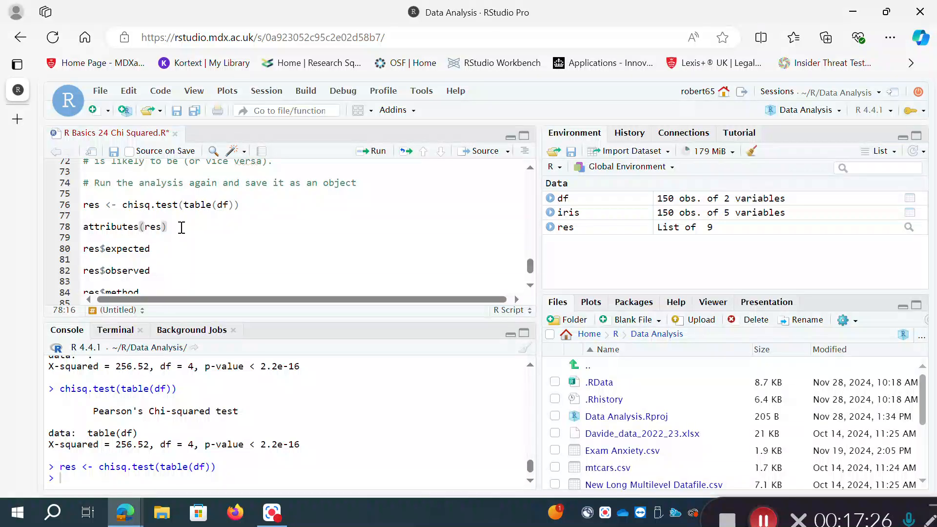
{"action": "key", "text": "ctrl+Return"}
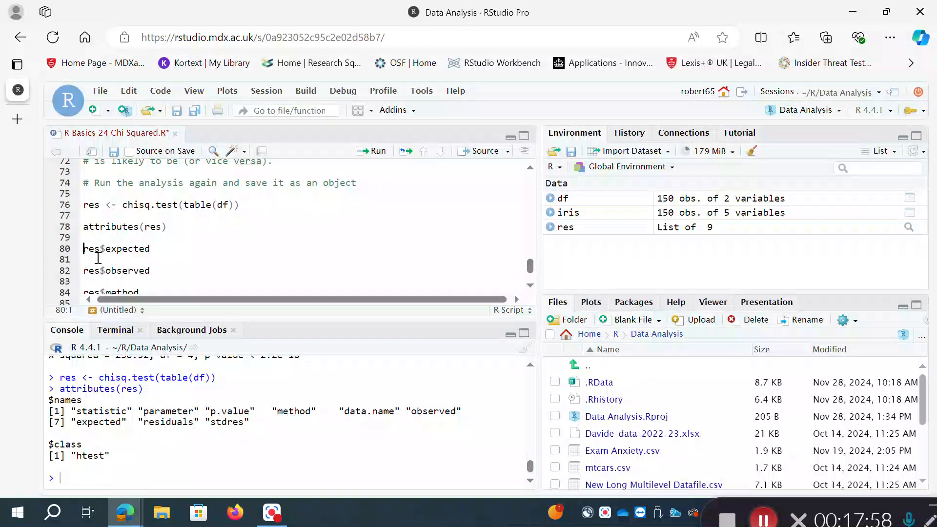
- Run res$expected and res$observed to print the expected and observed frequencies from the saved test
{"action": "left_click", "coordinate": [163, 248]}
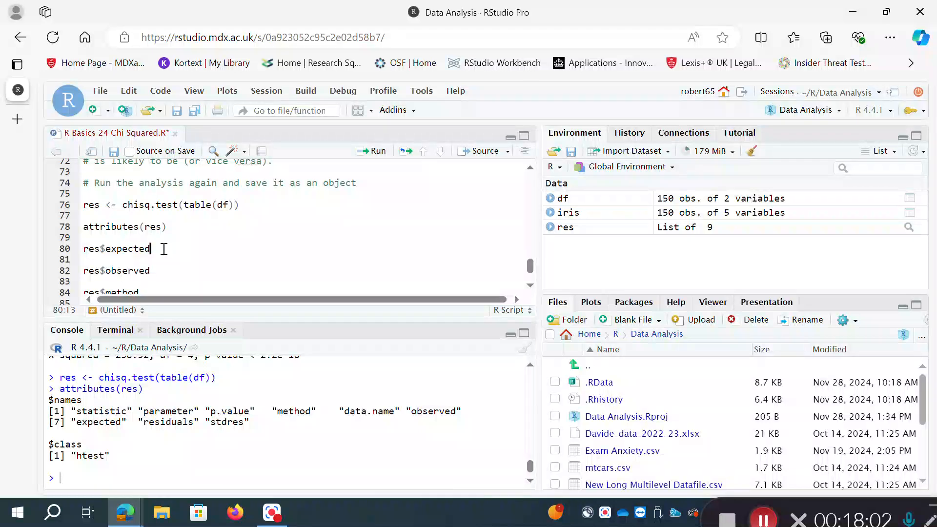
{"action": "key", "text": "ctrl+Return"}
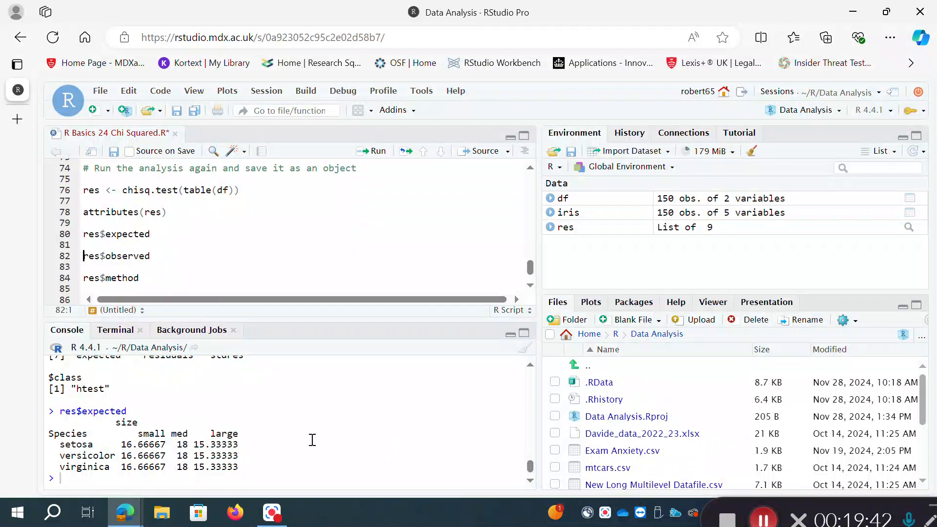
{"action": "left_click", "coordinate": [161, 255]}
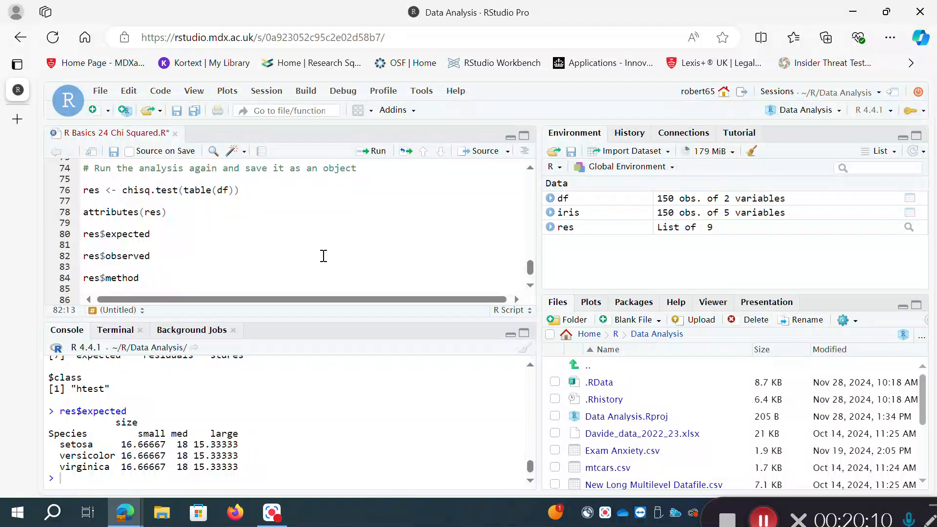
{"action": "key", "text": "ctrl+Return"}
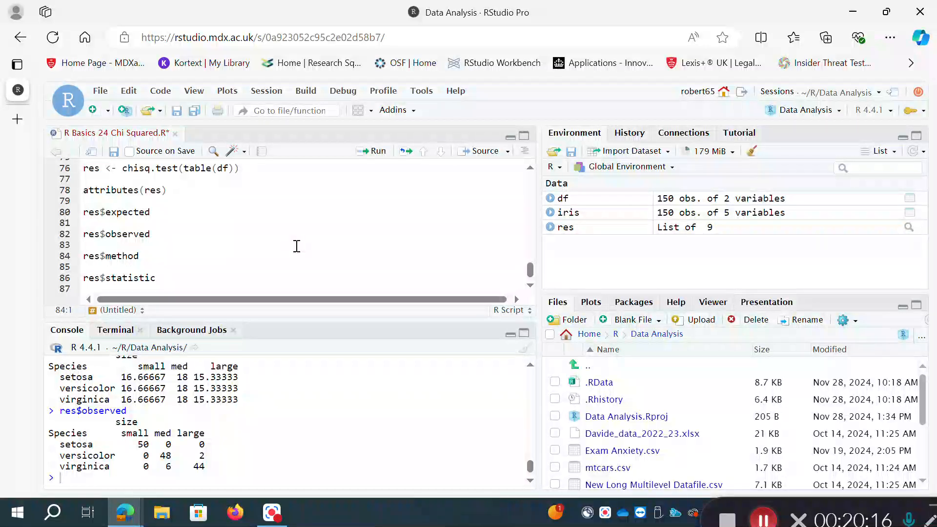
- Run res$method and res$statistic to print the test's method name and its X-squared statistic
{"action": "left_click", "coordinate": [168, 257]}
{"action": "key", "text": "ctrl+Return"}
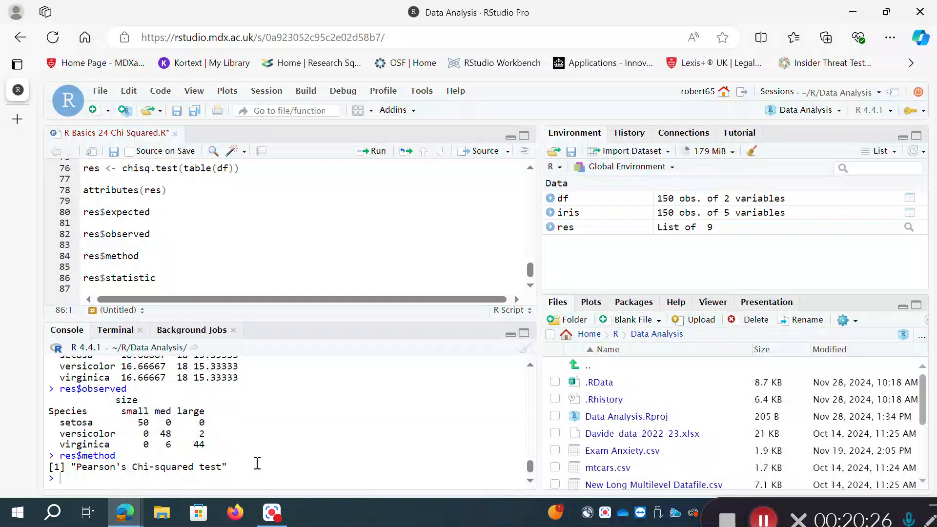
{"action": "left_click", "coordinate": [168, 281]}
{"action": "key", "text": "ctrl+Return"}
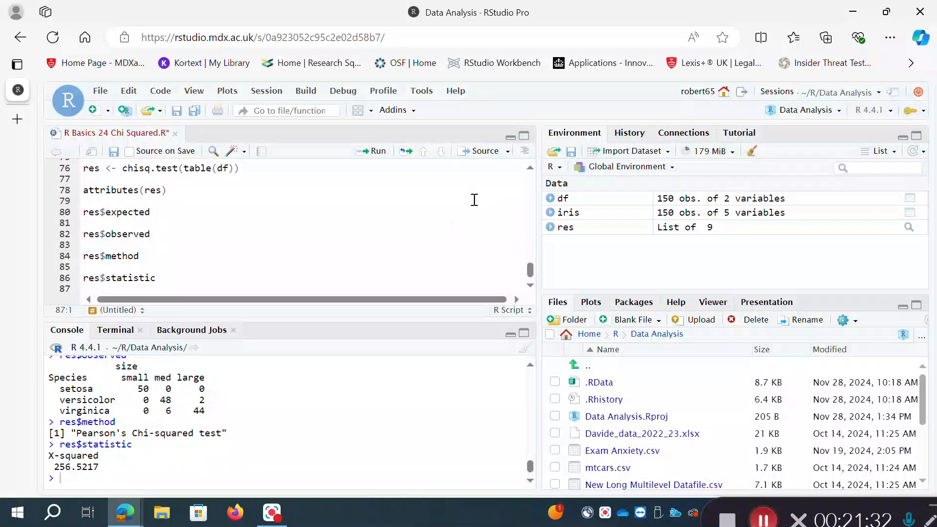
{"action": "scroll", "coordinate": [532, 181], "scroll_direction": "up", "scroll_amount": 10}
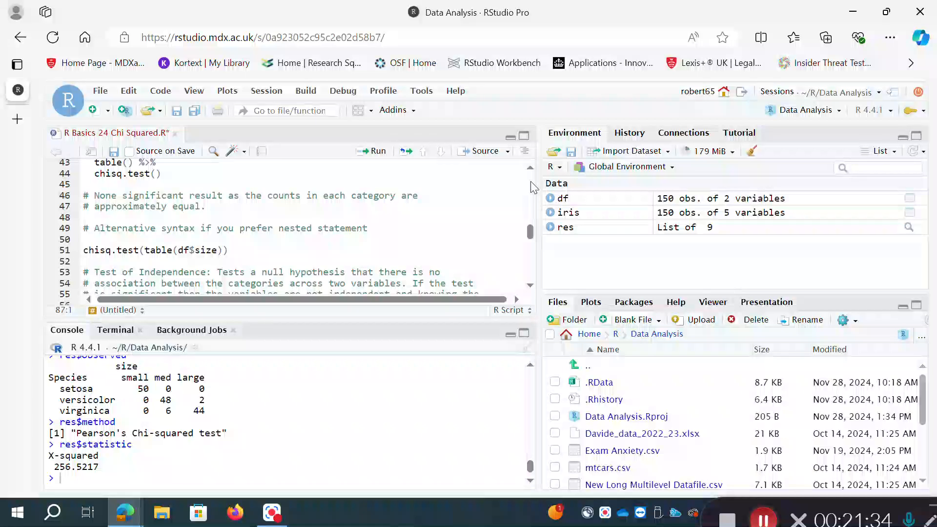